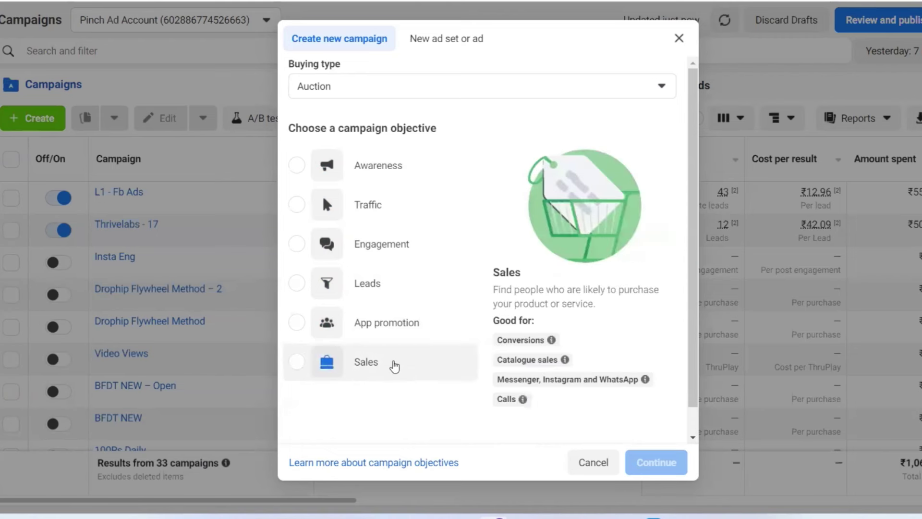
Step: Create a new campaign with the Sales objective, using the Manual sales campaign setup
left_click(392, 367)
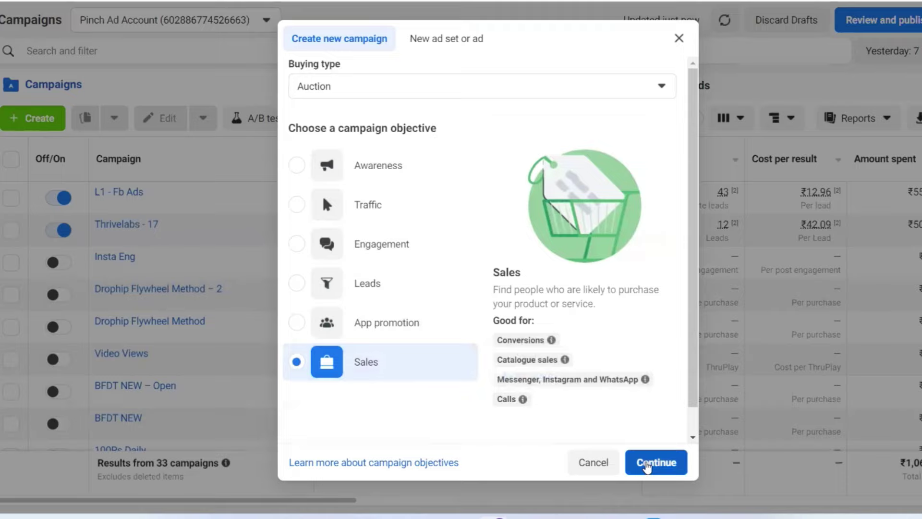
left_click(647, 464)
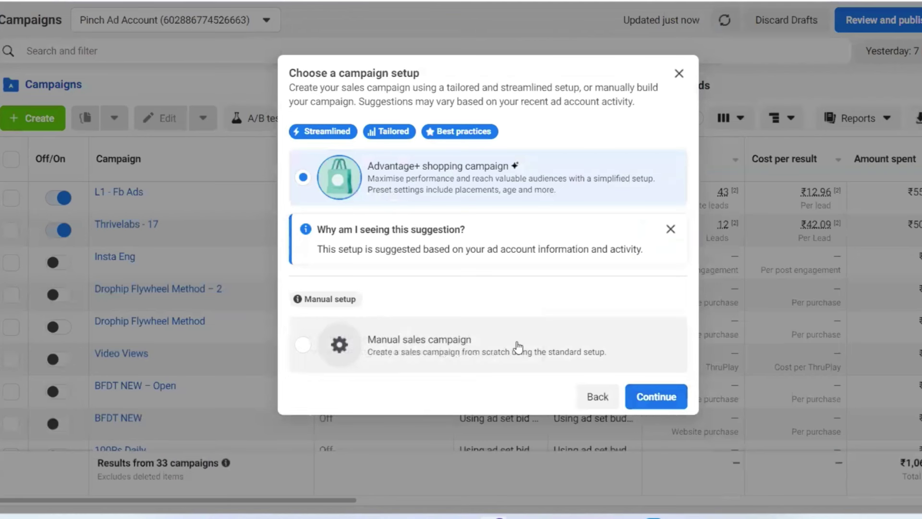
left_click(517, 347)
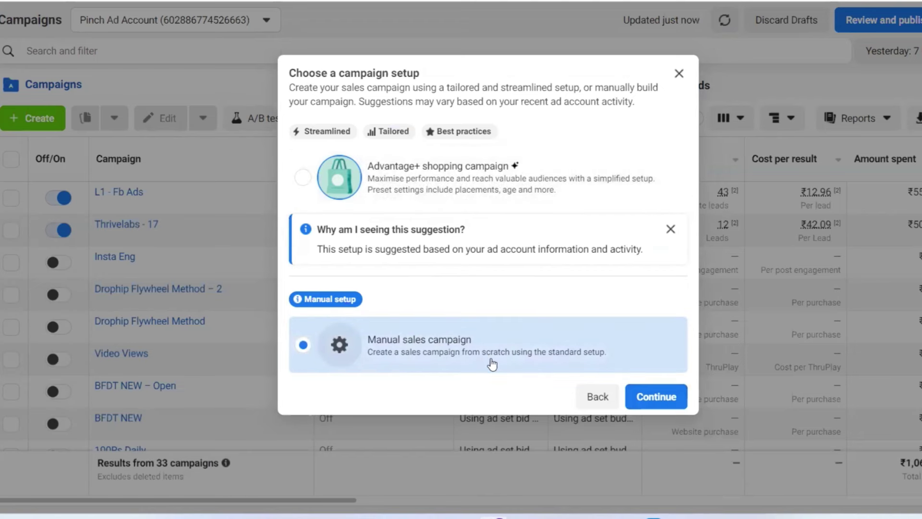
left_click(654, 396)
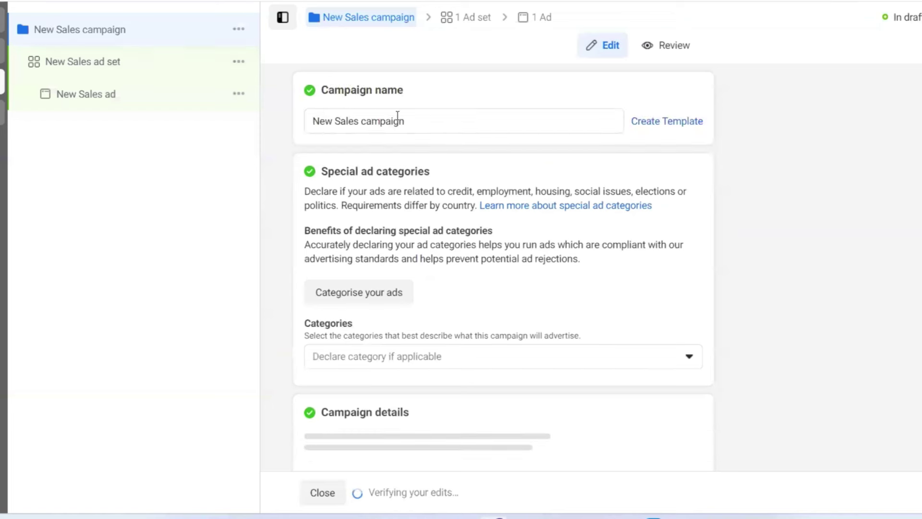
Step: Rename the new sales campaign as "Test Abo 1"
scroll(500, 370, "down", 5)
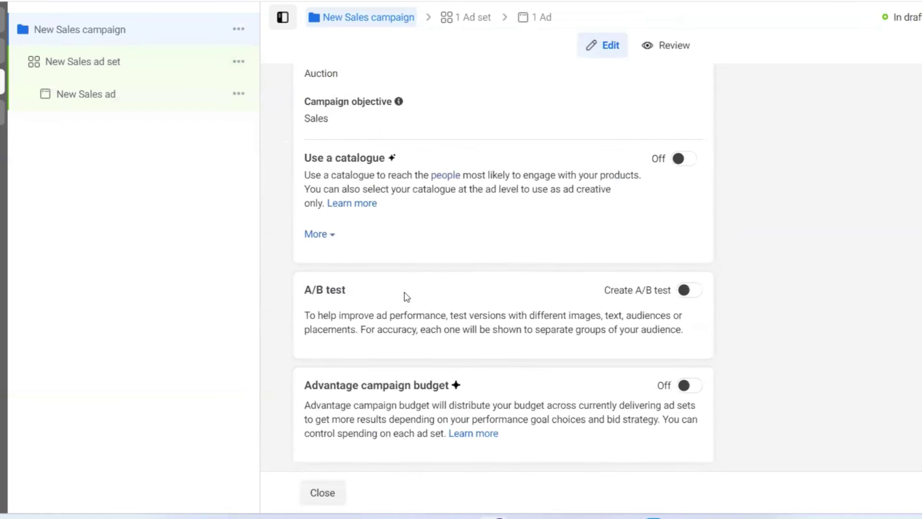
scroll(572, 307, "up", 5)
scroll(495, 293, "up", 1)
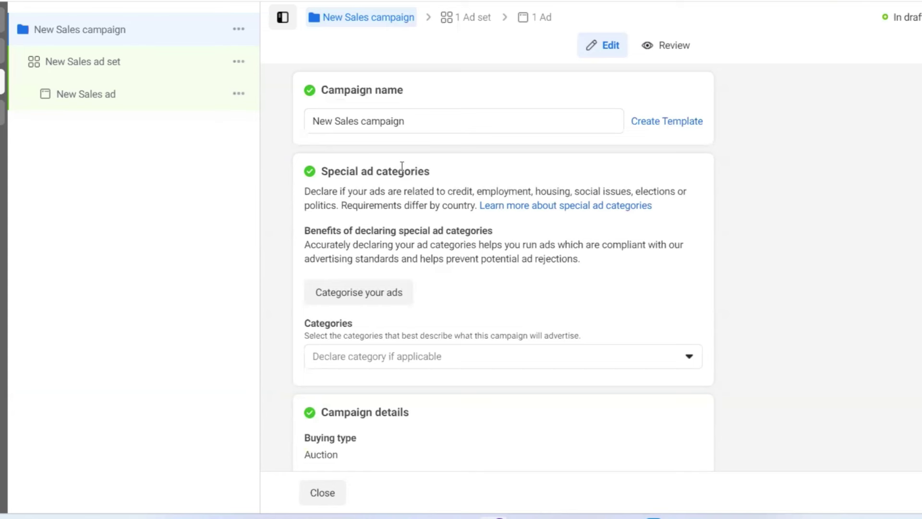
left_click(453, 121)
key("ctrl+a")
key("BackSpace")
type("Test")
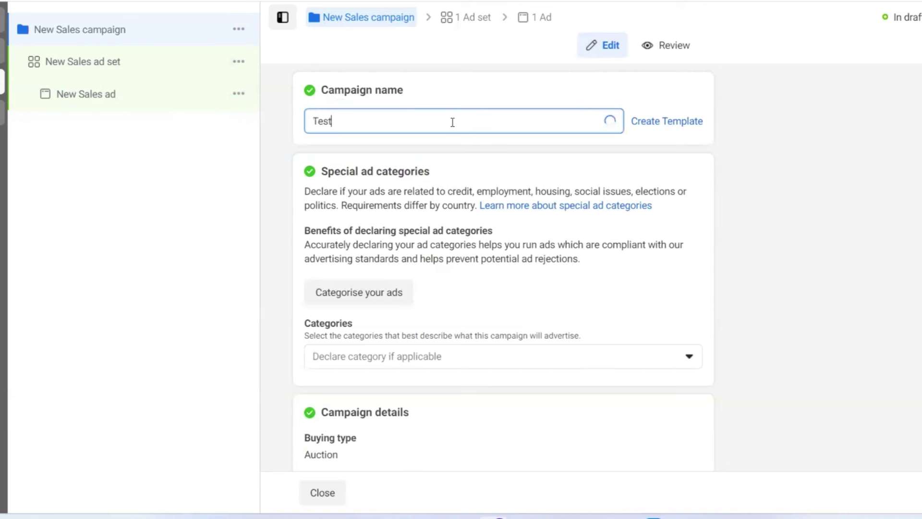
type(" Abo 1")
left_click(539, 82)
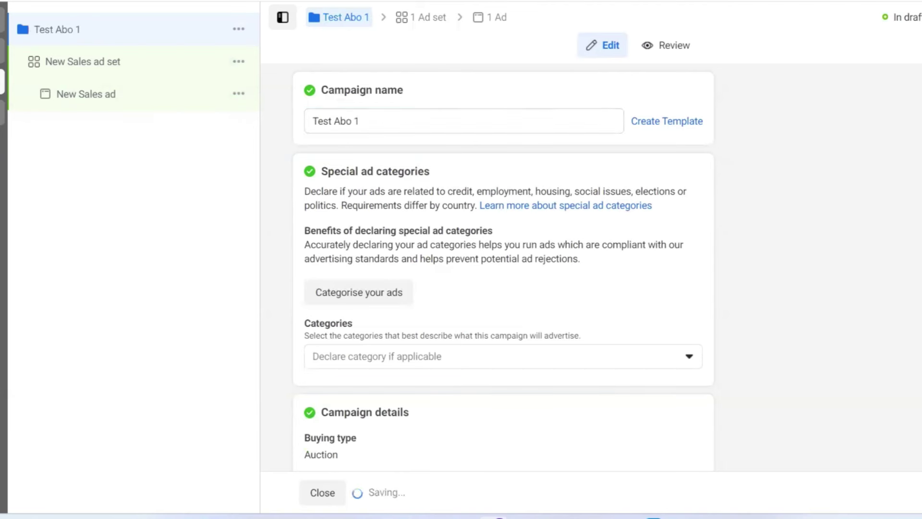
Step: Go to the campaign's ad set and rename it as "Open Ad"
left_click(83, 62)
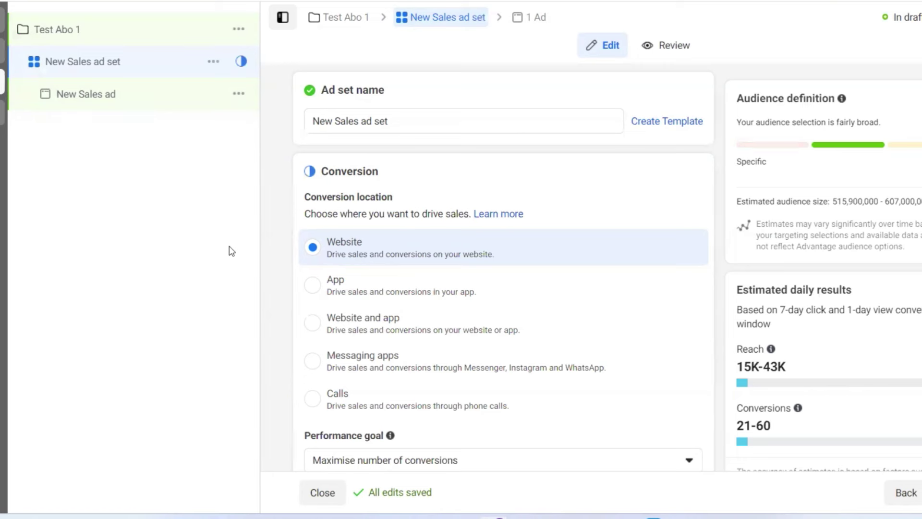
left_click(414, 125)
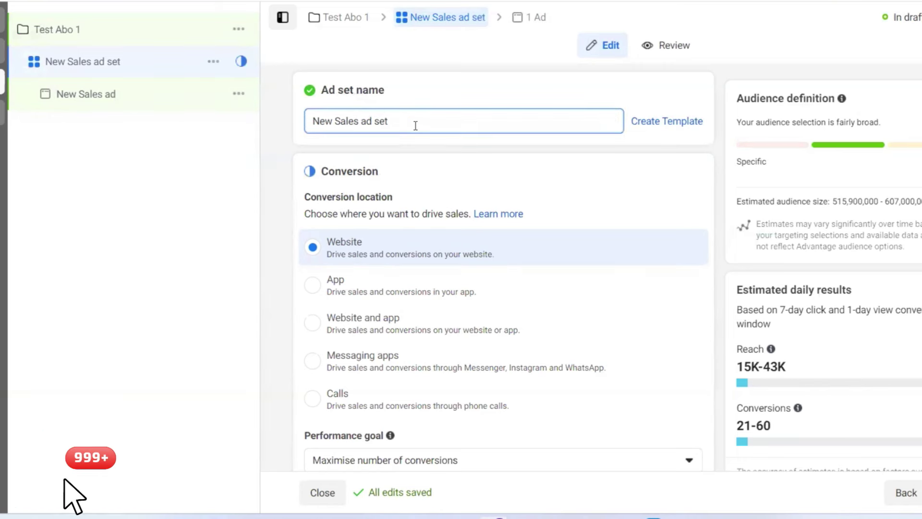
key("ctrl+a")
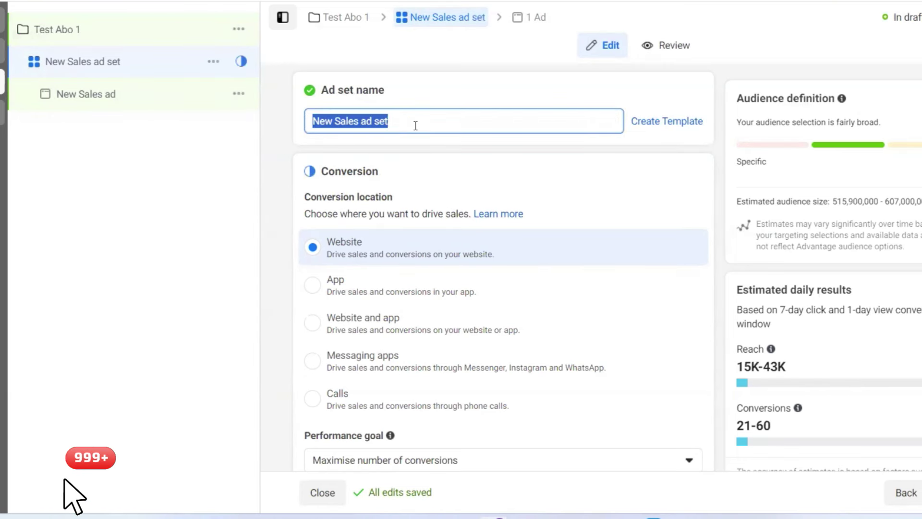
type("Open Ad")
left_click(462, 70)
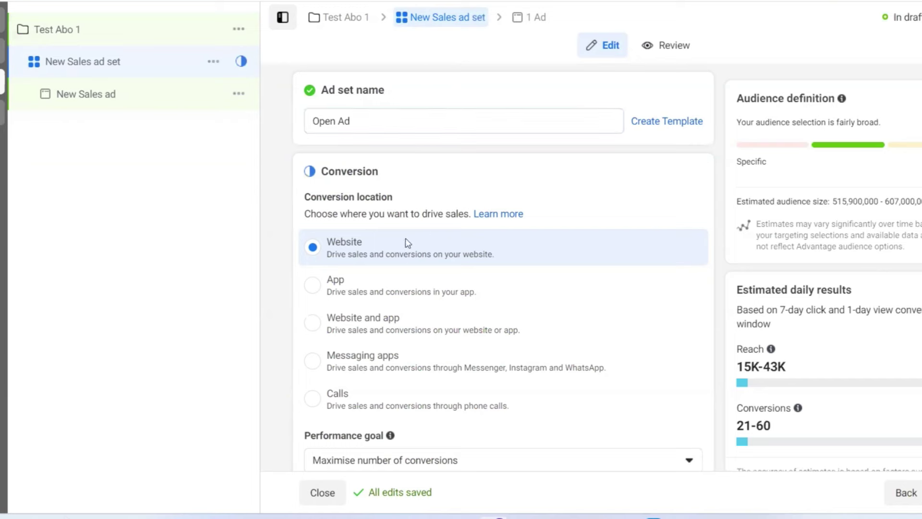
Step: Choose "7 Fig Fb Ads Workshop" as the tracking pixel in the ad set's conversion settings
scroll(408, 243, "down", 3)
scroll(400, 257, "down", 2)
scroll(418, 264, "up", 2)
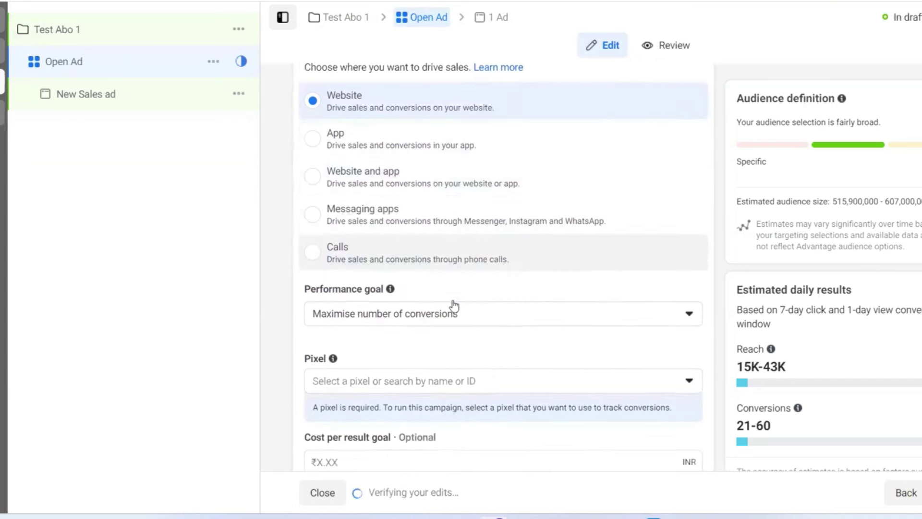
scroll(432, 288, "down", 3)
left_click(411, 245)
left_click(382, 279)
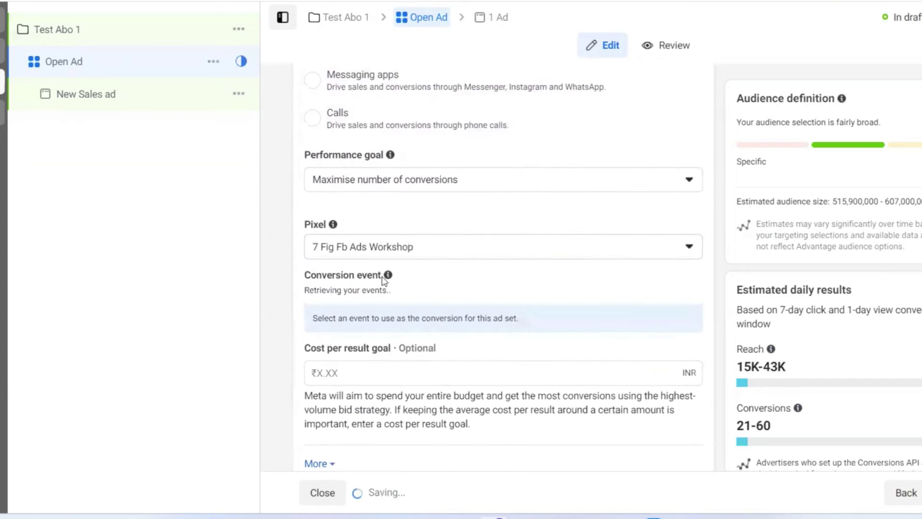
Step: Set Purchase as the ad set's conversion event
scroll(364, 181, "down", 3)
left_click(377, 159)
type("purc")
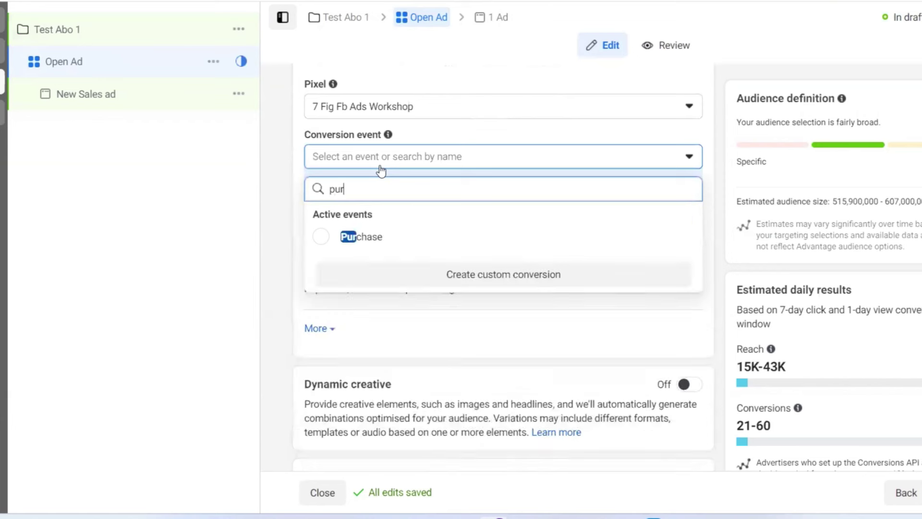
left_click(404, 237)
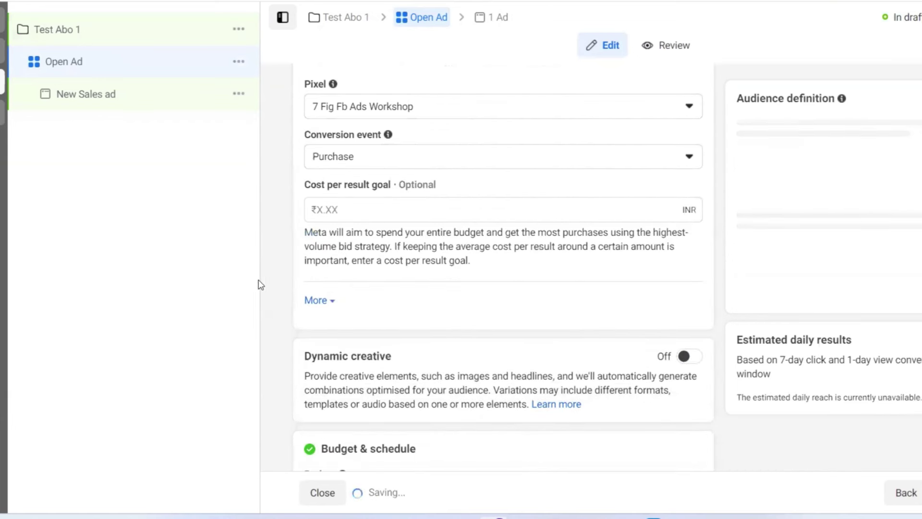
scroll(388, 233, "up", 2)
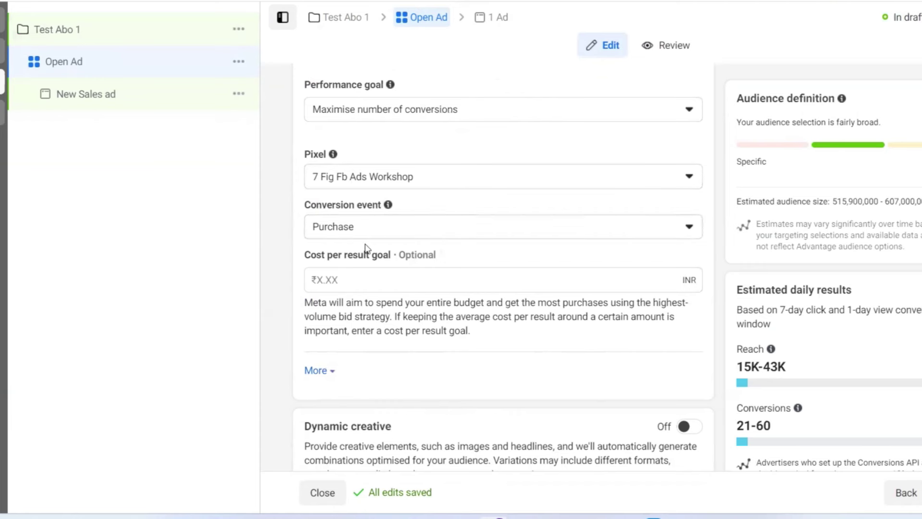
left_click_drag(736, 97, 889, 442)
left_click(855, 408)
Step: Schedule the ad set to start on 9 May 2024 at 00:00
scroll(385, 324, "down", 4)
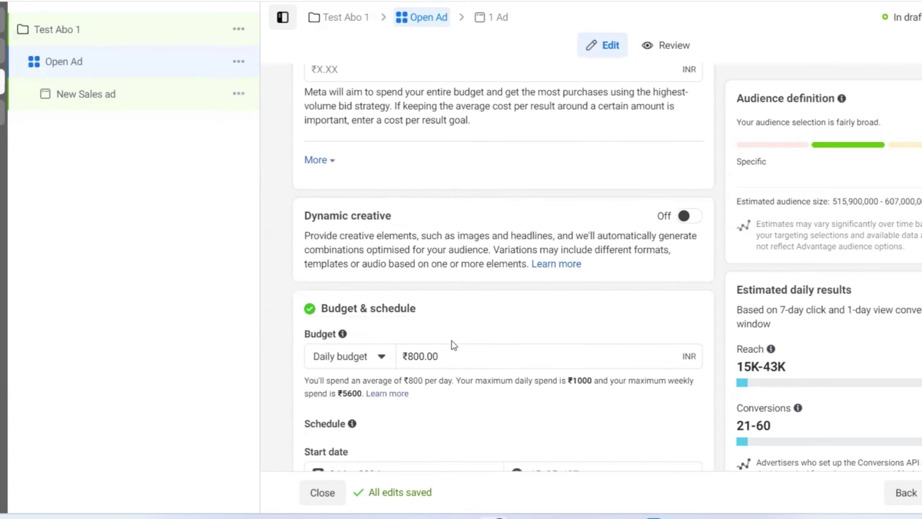
scroll(453, 334, "down", 2)
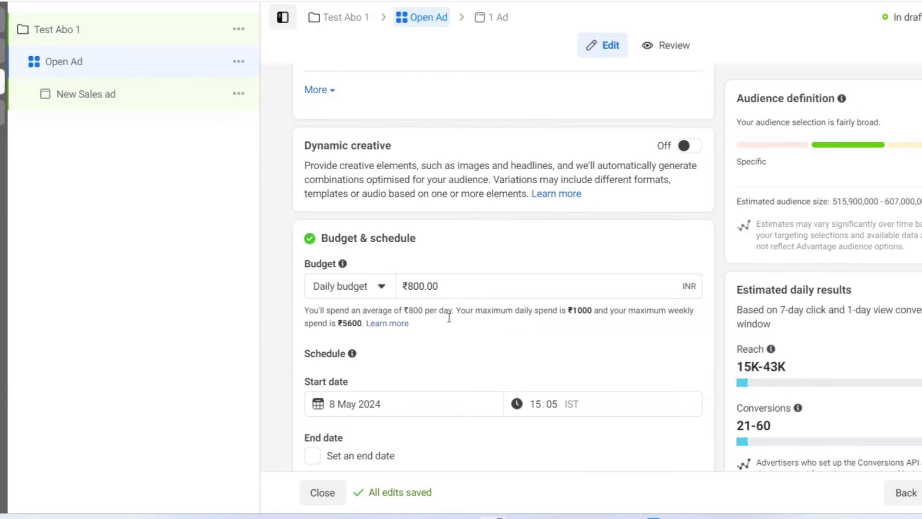
left_click(364, 412)
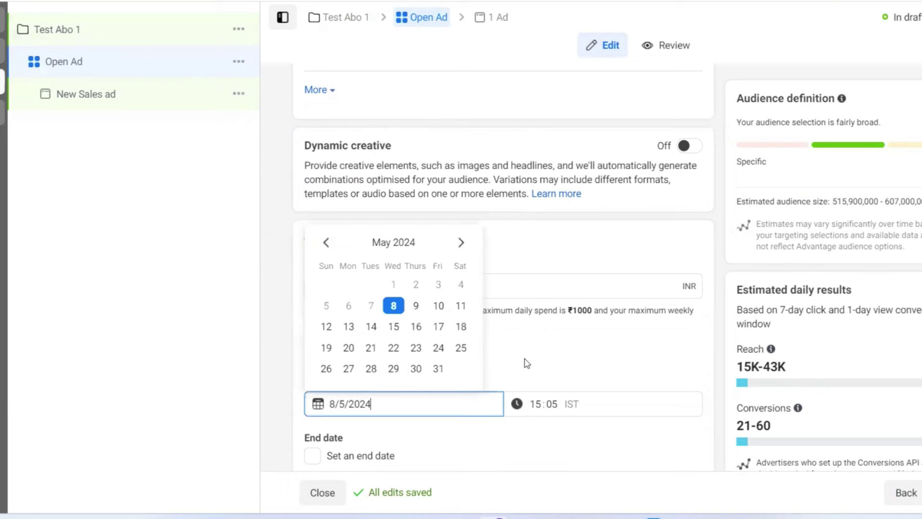
left_click(416, 306)
left_click(537, 404)
type("0000")
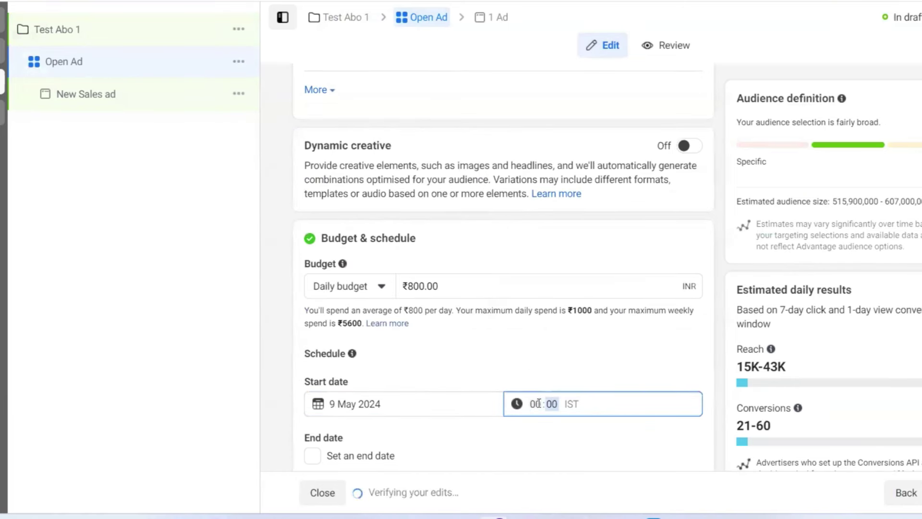
Step: Dismiss the budget scheduling suggestion in the ad set's schedule options
scroll(362, 276, "down", 5)
scroll(363, 277, "down", 5)
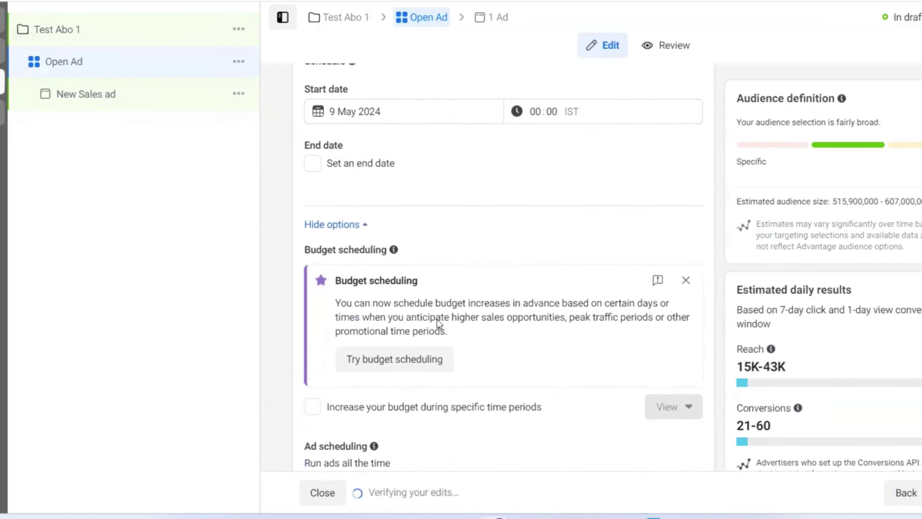
left_click(685, 150)
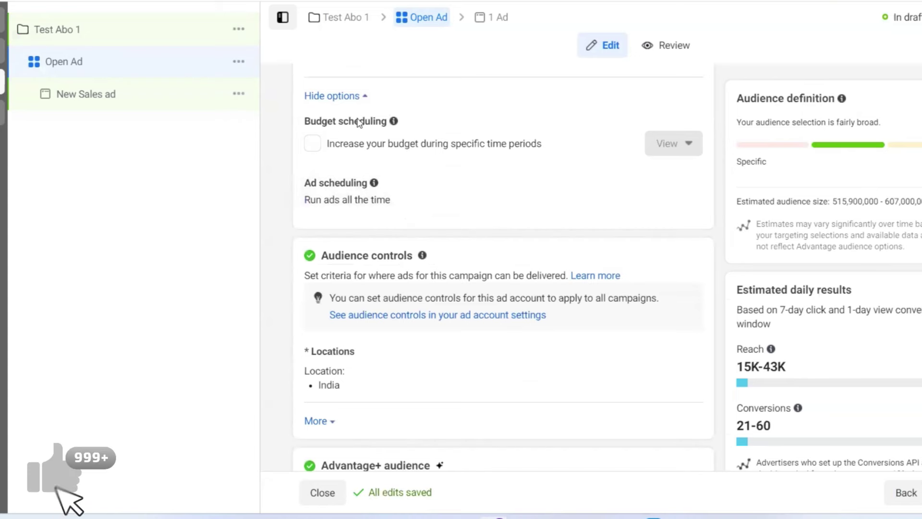
Step: Enable the budget increase for specific time periods and start the high-demand period on May 10, 2024 at 15:00
left_click(318, 146)
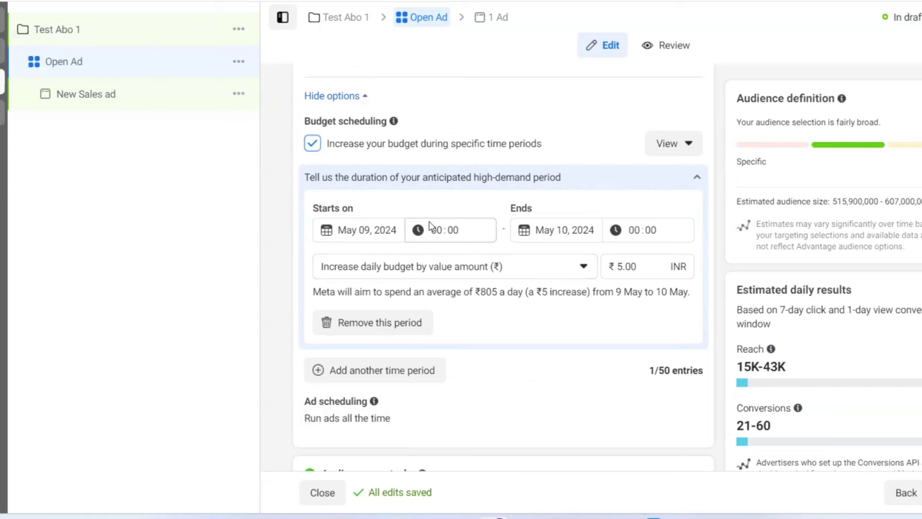
left_click(370, 230)
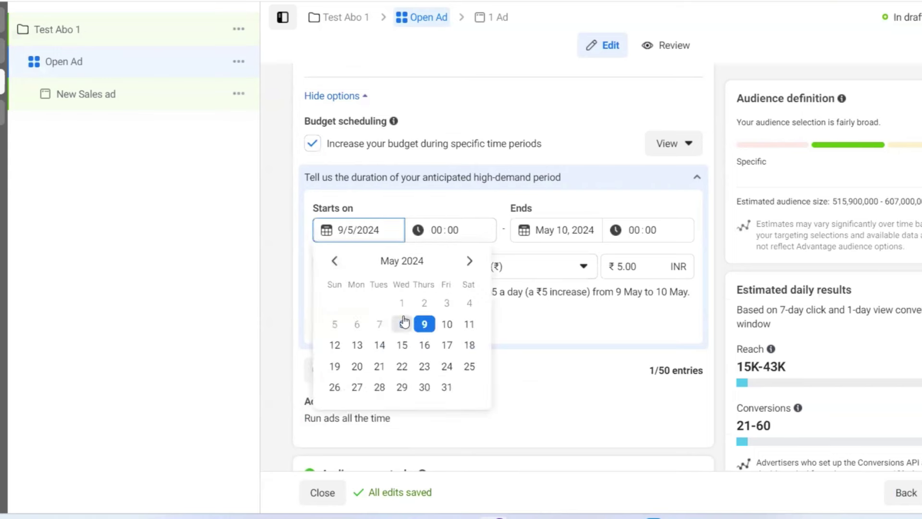
left_click(447, 324)
left_click(437, 230)
type("15")
Step: Set the high-demand period to end on May 10, 2024 at 22:00
left_click(589, 230)
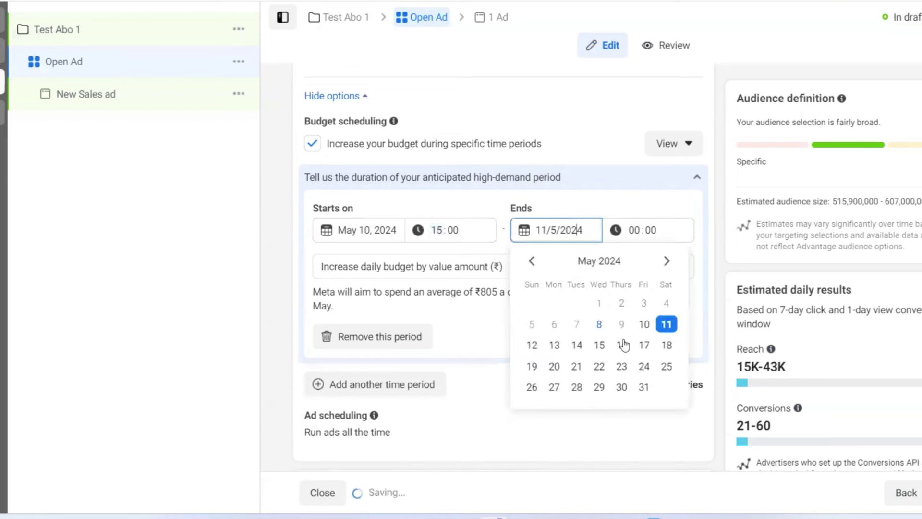
left_click(644, 325)
left_click(637, 230)
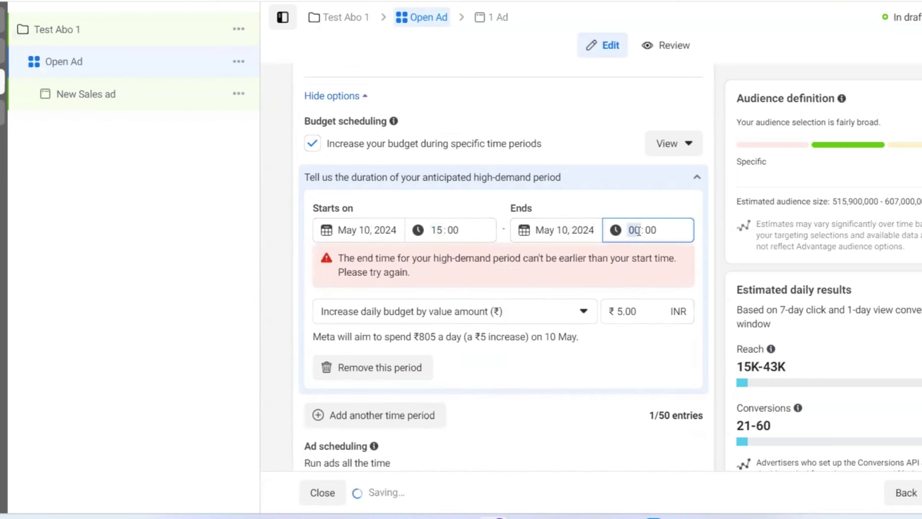
type("22")
Step: Set the daily budget increase for the high-demand period to ₹500
left_click(646, 284)
left_click(645, 267)
type("5")
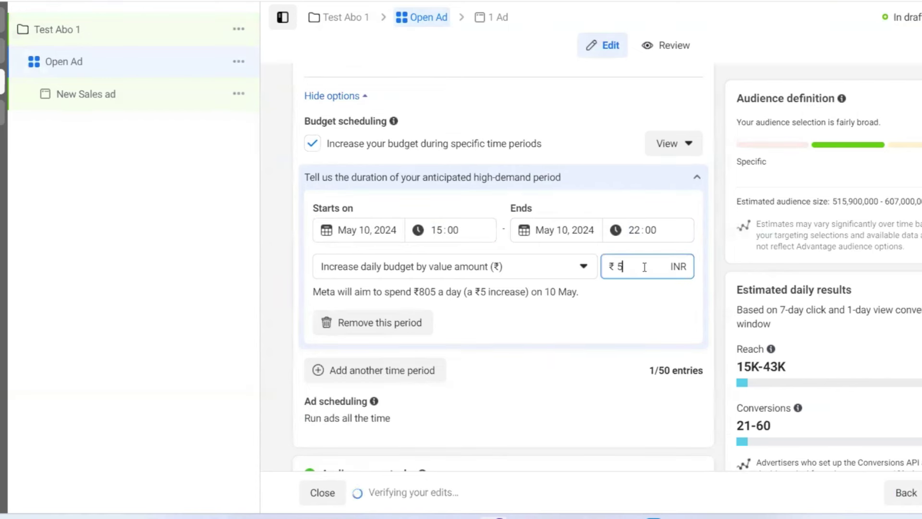
left_click(442, 299)
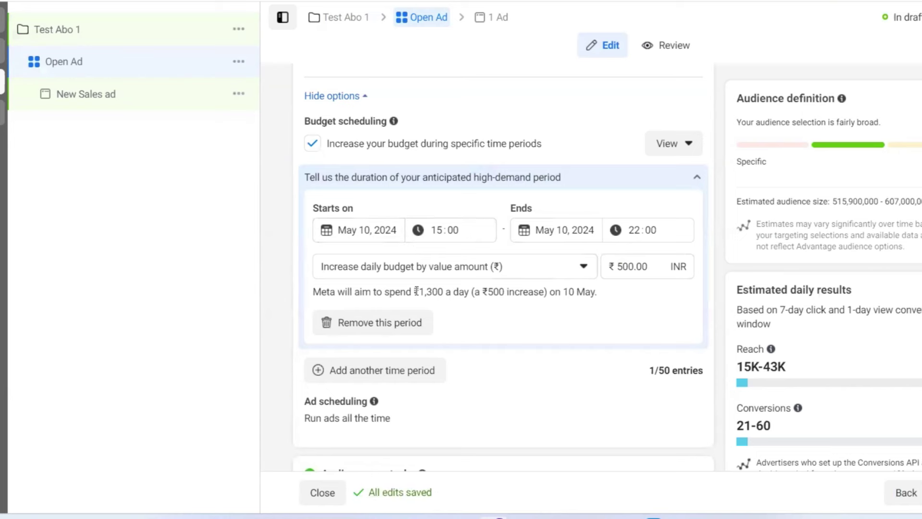
left_click_drag(407, 291, 459, 288)
left_click(527, 288)
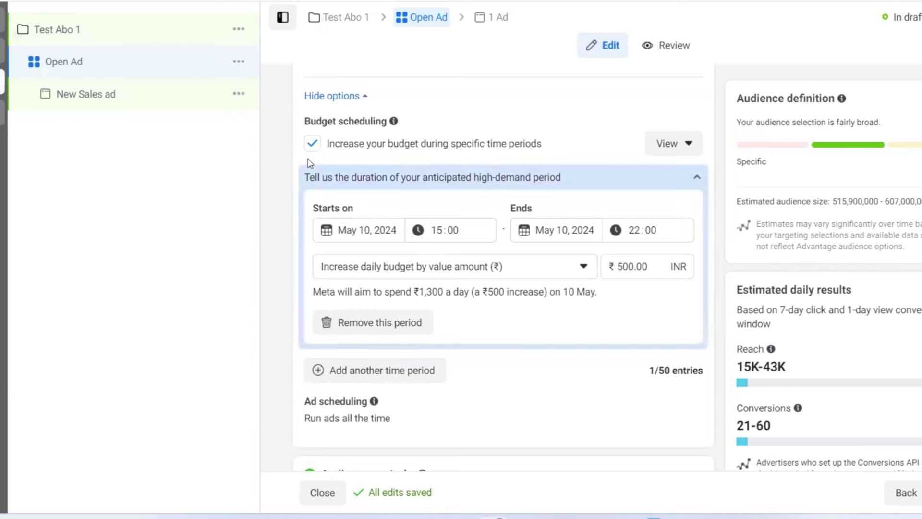
Step: Turn off the budget increase during specific time periods
left_click(312, 143)
scroll(581, 292, "up", 10)
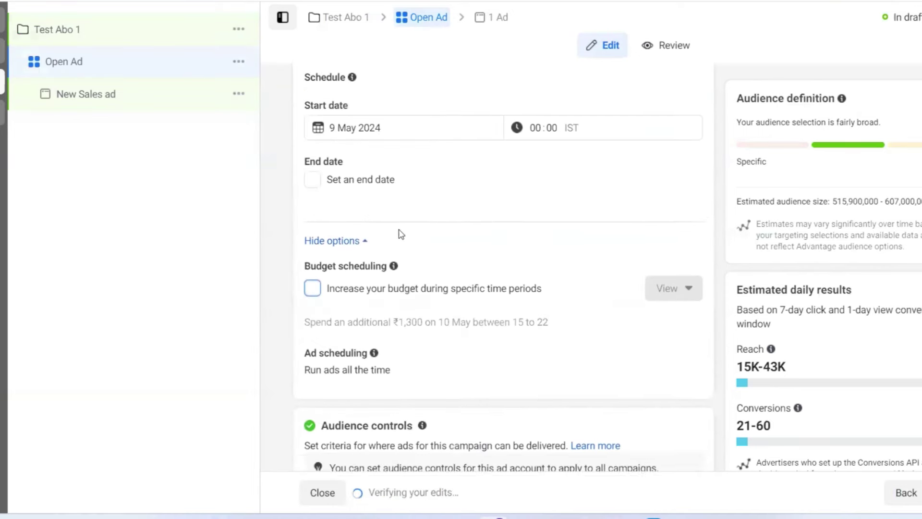
Step: Add an optional audience suggestion to the Advantage+ audience and set its maximum age to 45
scroll(483, 350, "down", 4)
scroll(499, 273, "down", 10)
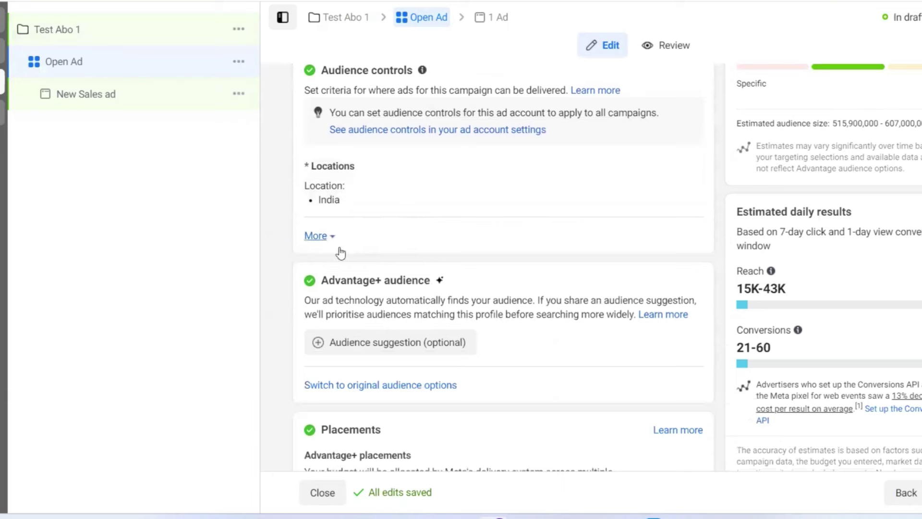
left_click(423, 339)
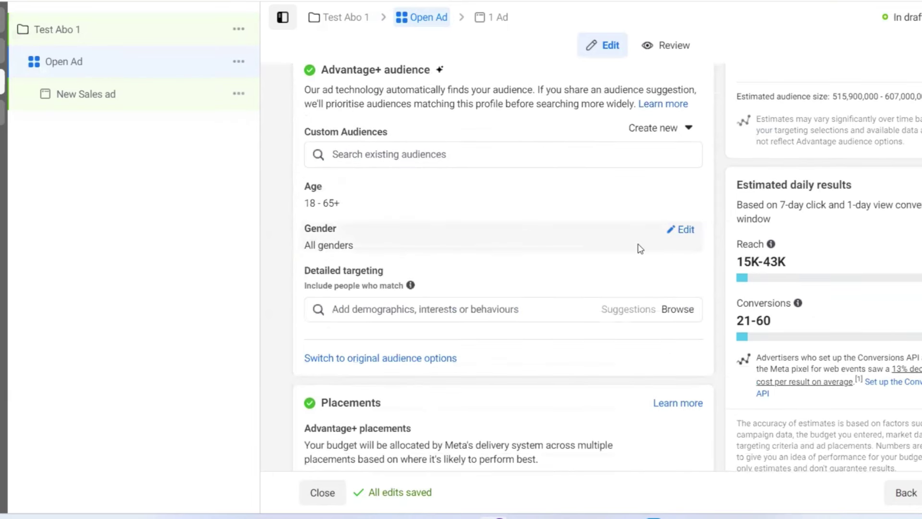
left_click(684, 231)
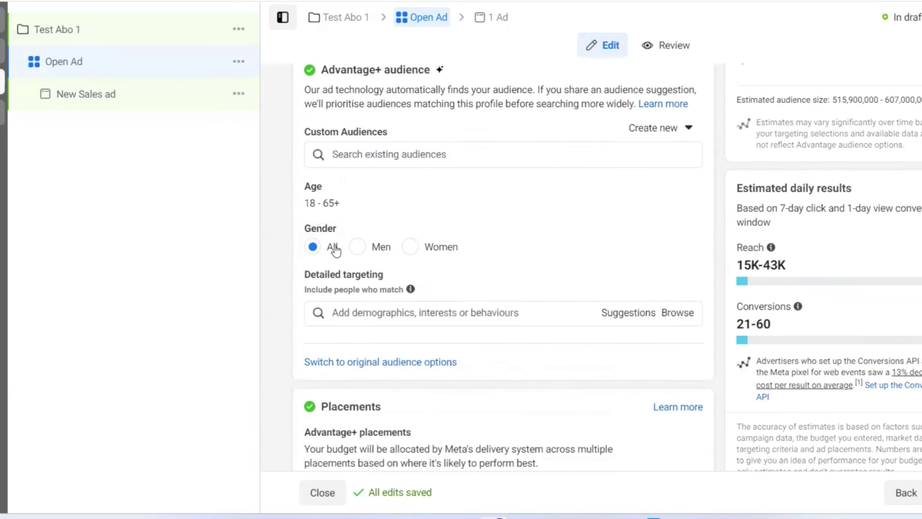
left_click(692, 189)
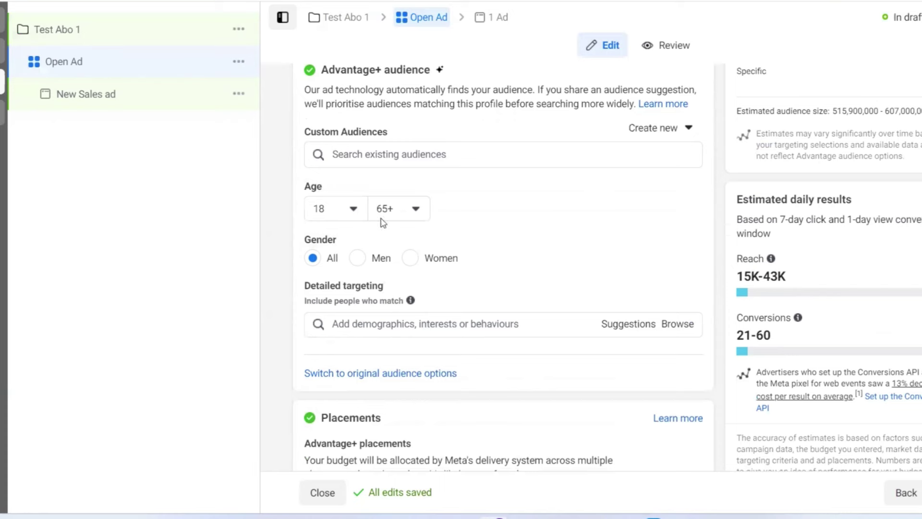
left_click(392, 211)
scroll(407, 336, "up", 8)
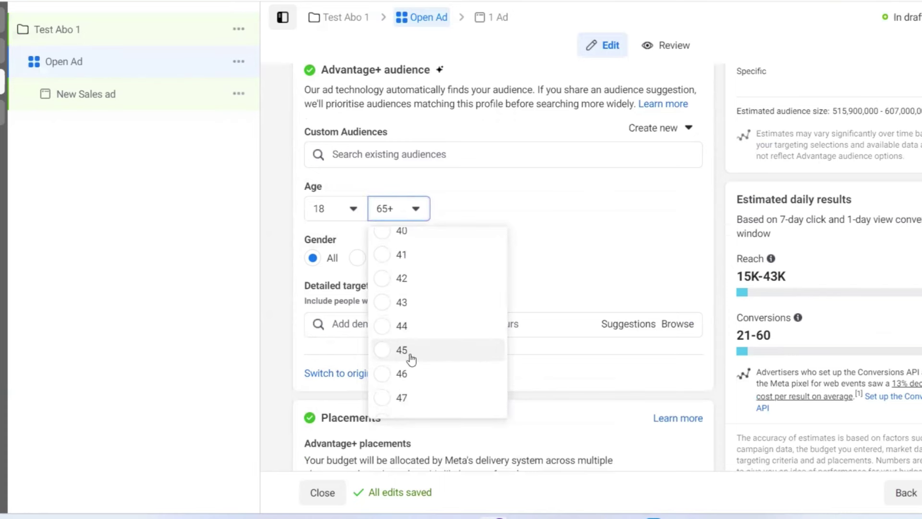
left_click(409, 355)
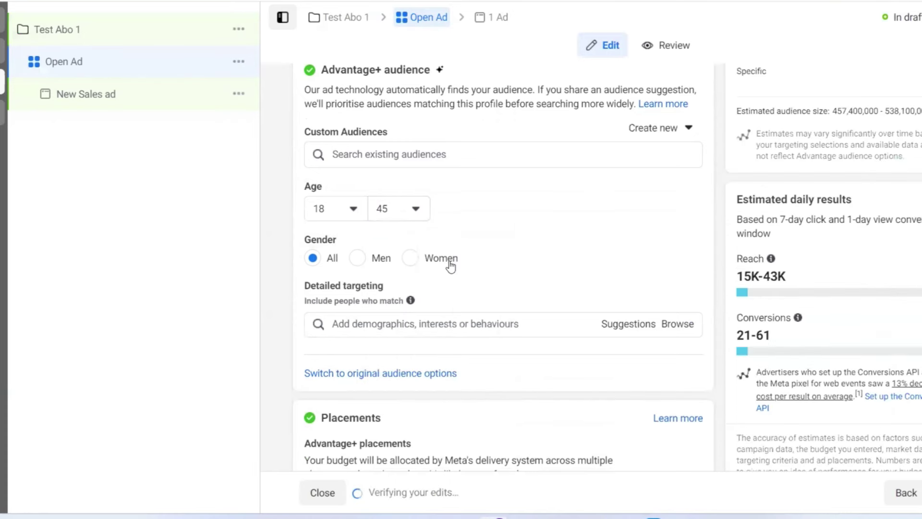
Step: Try manual placements with only Instagram selected among the platforms, and restore Advantage+ placements
scroll(300, 241, "down", 2)
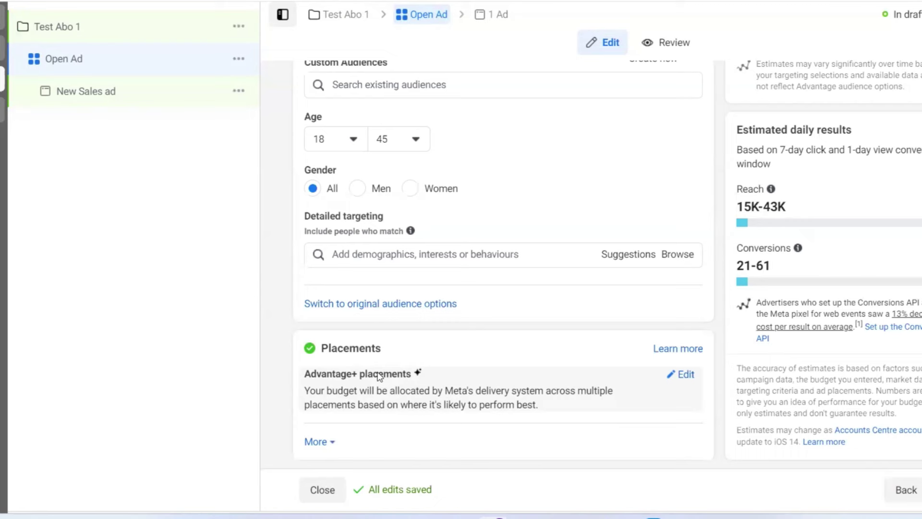
left_click(686, 375)
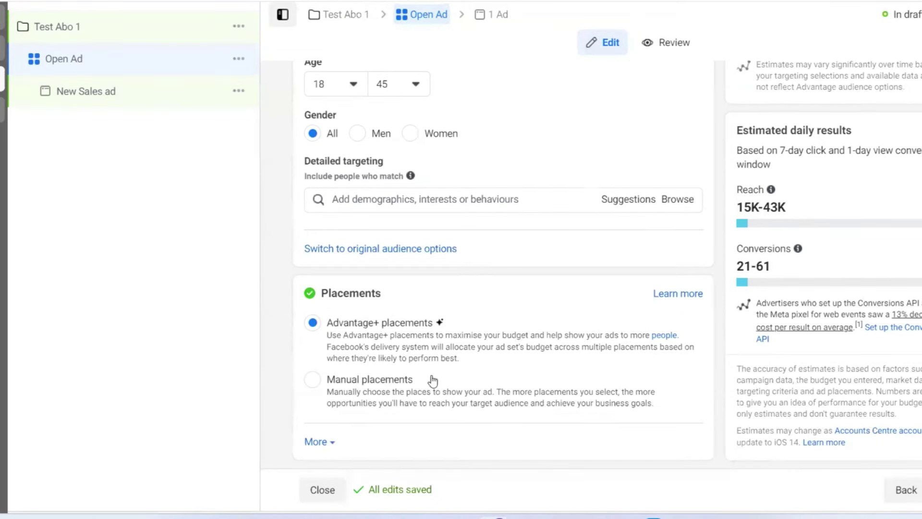
left_click(312, 379)
scroll(385, 399, "down", 5)
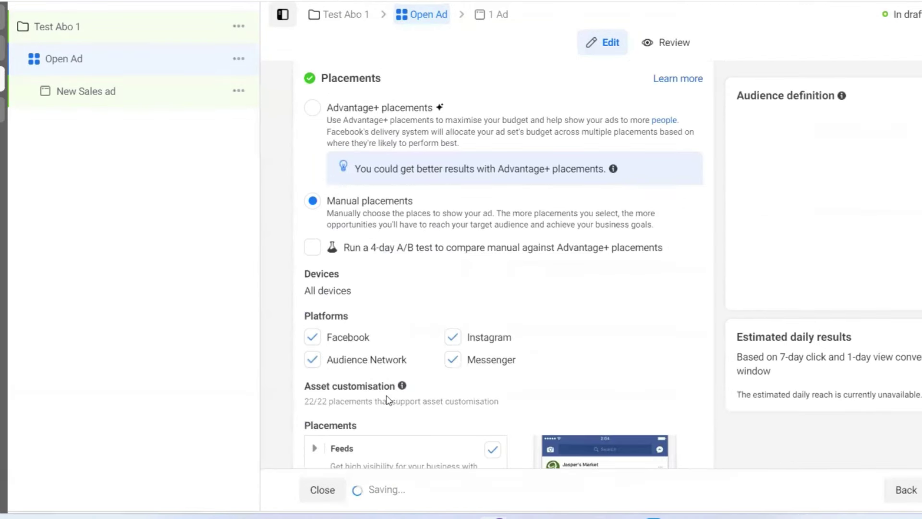
left_click(313, 295)
left_click(453, 295)
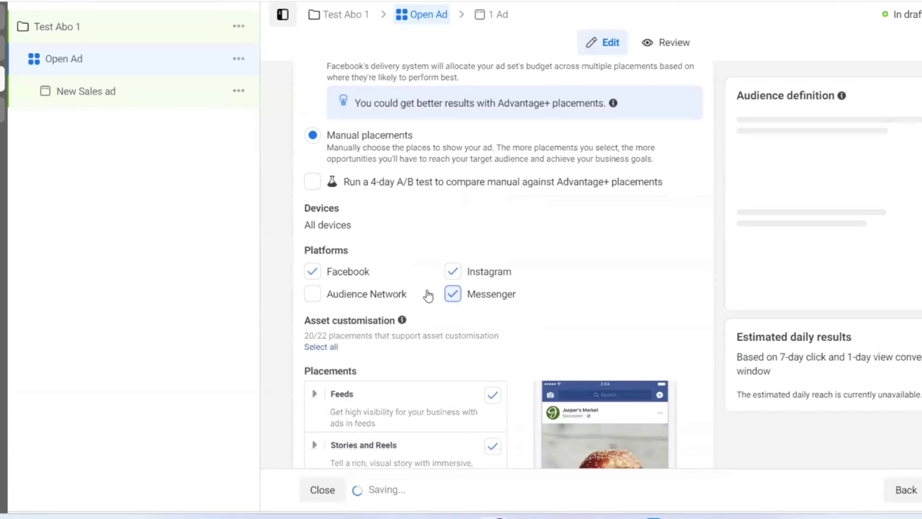
left_click(336, 273)
scroll(354, 269, "up", 3)
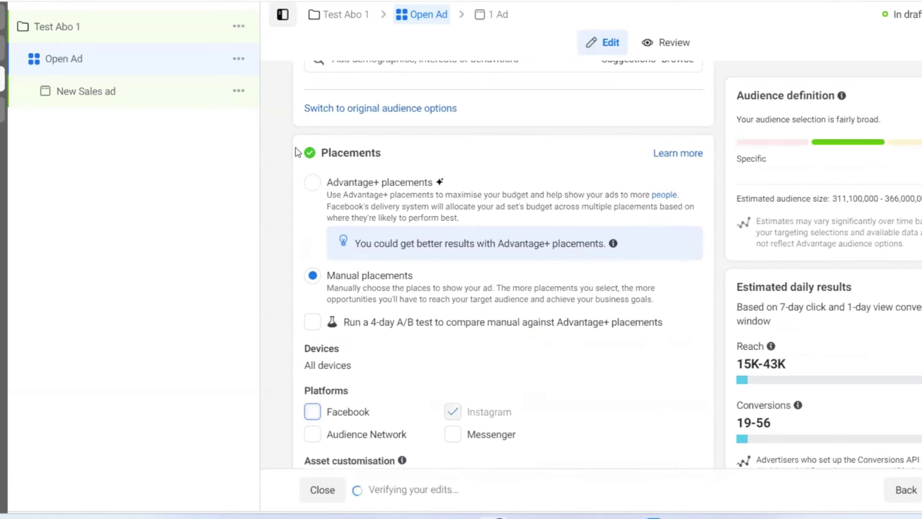
left_click(310, 185)
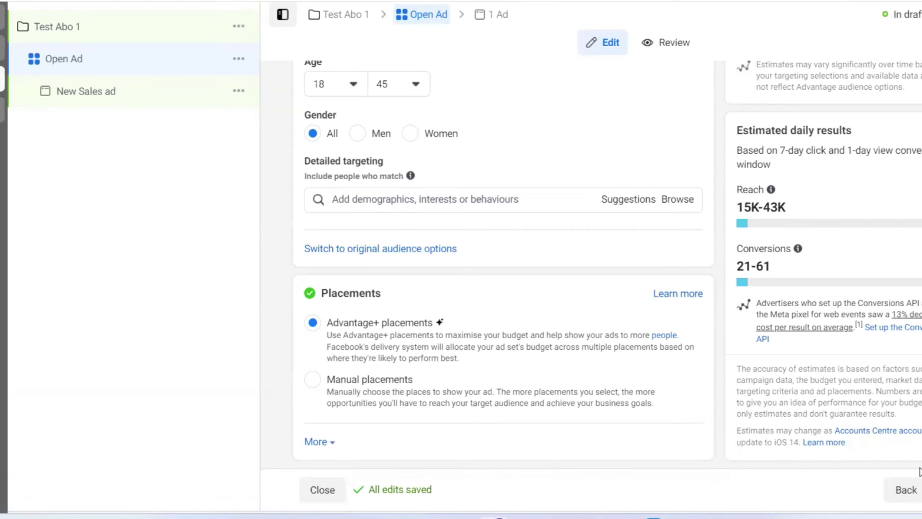
Step: Continue to the ad level and choose the Facebook Page matching the search "srg" as the ad's identity
left_click(865, 484)
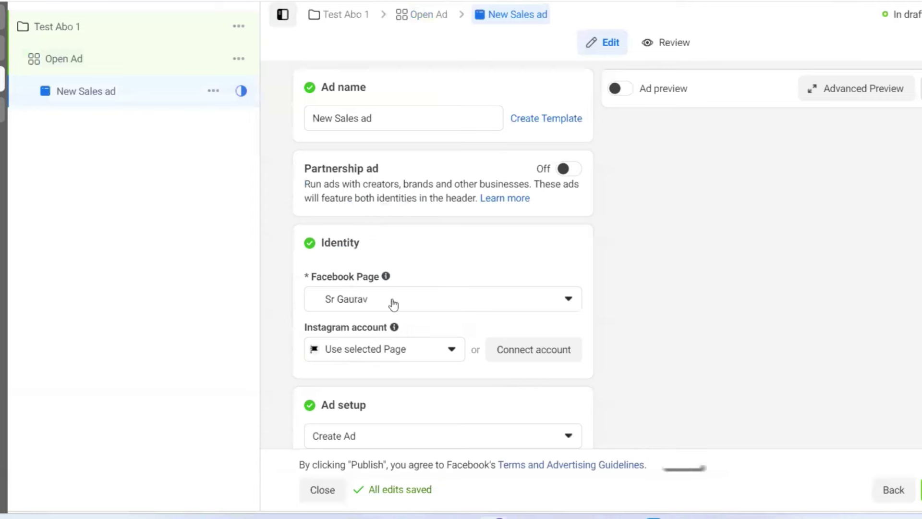
left_click(393, 302)
type("srg")
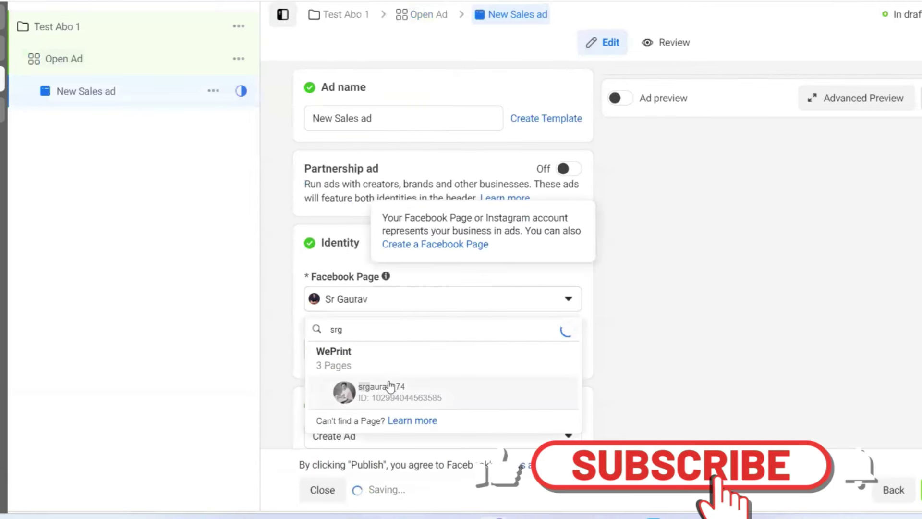
key("Return")
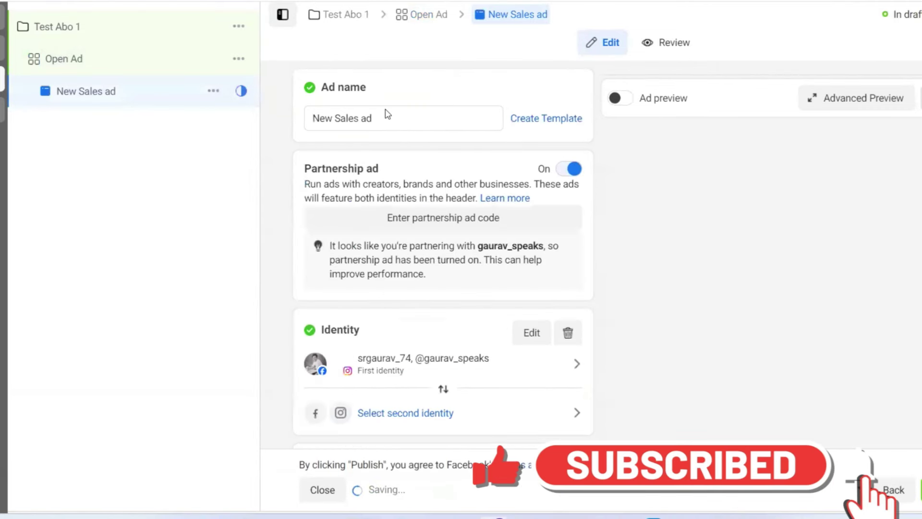
Step: Rename the ad as Ad1
left_click(360, 119)
key("ctrl+a")
type("Ad1")
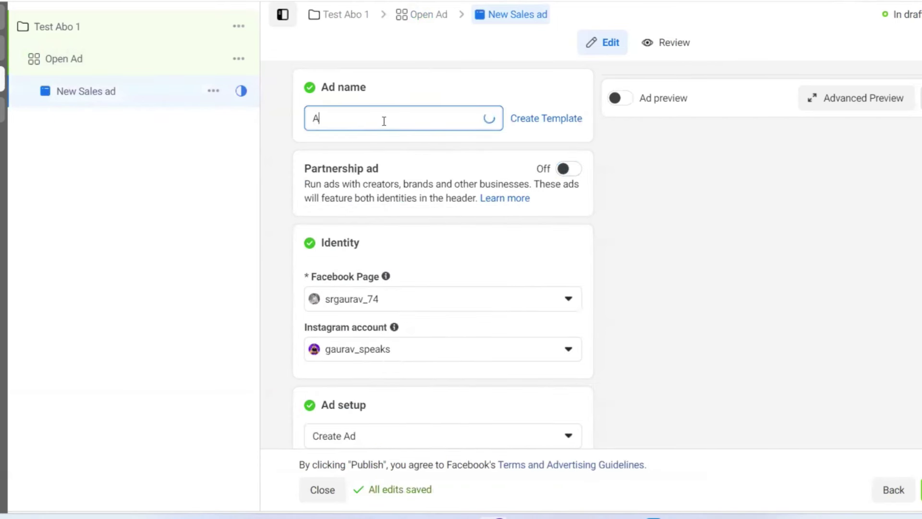
left_click(241, 182)
Step: Review the ad's creative source, format and multi-advertiser options, and its media and text fields
scroll(346, 284, "down", 4)
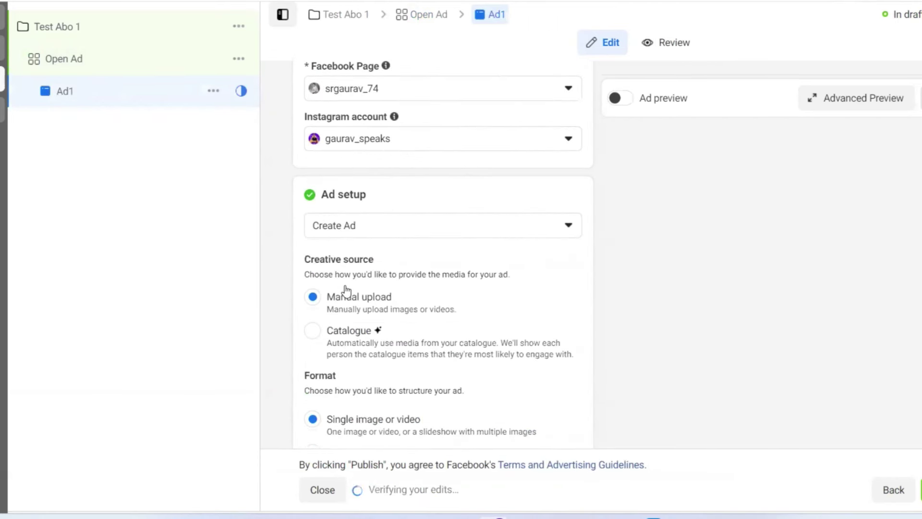
scroll(301, 286, "down", 7)
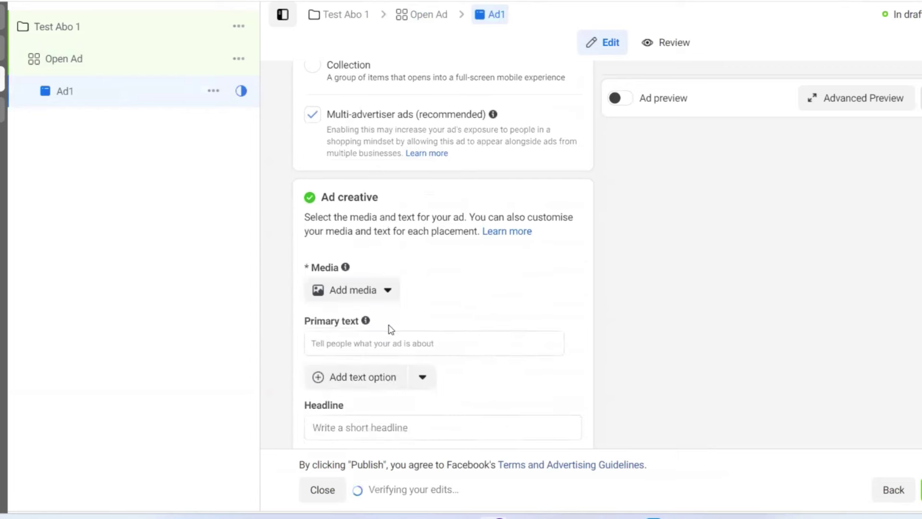
scroll(391, 279, "up", 3)
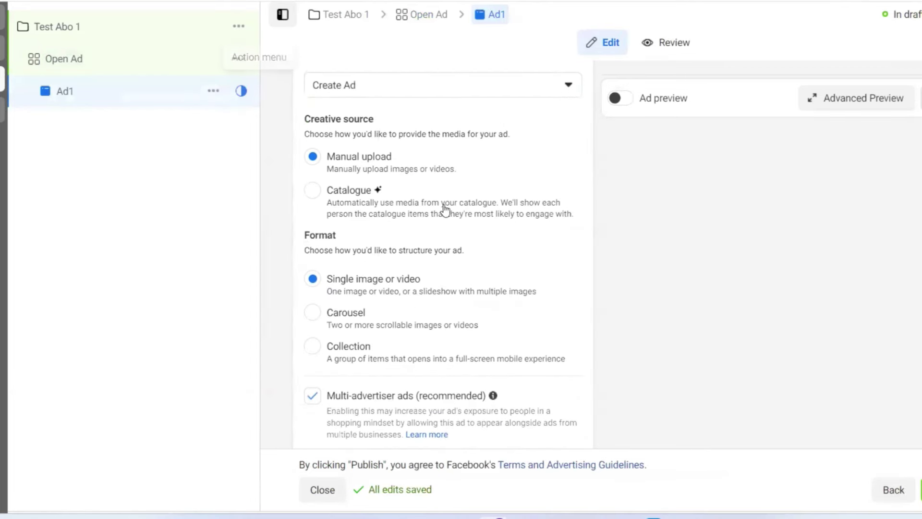
scroll(352, 182, "down", 2)
scroll(352, 181, "down", 3)
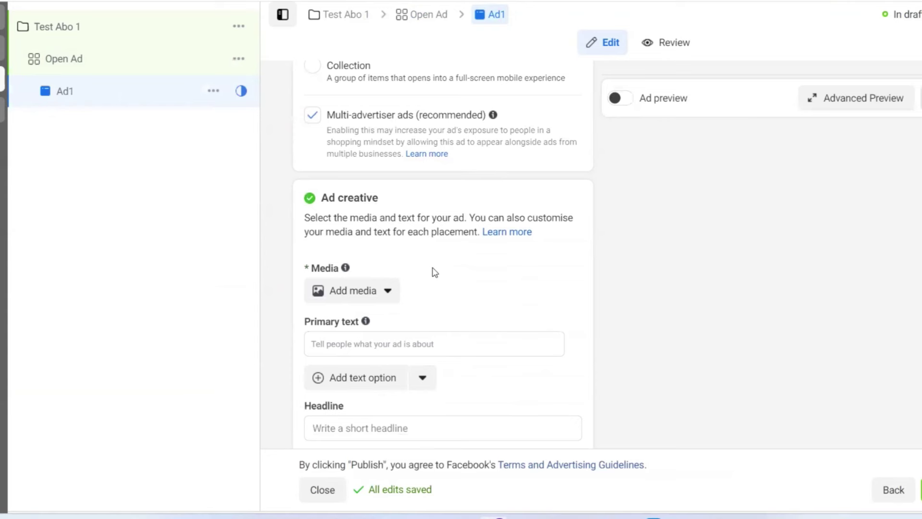
scroll(435, 272, "up", 3)
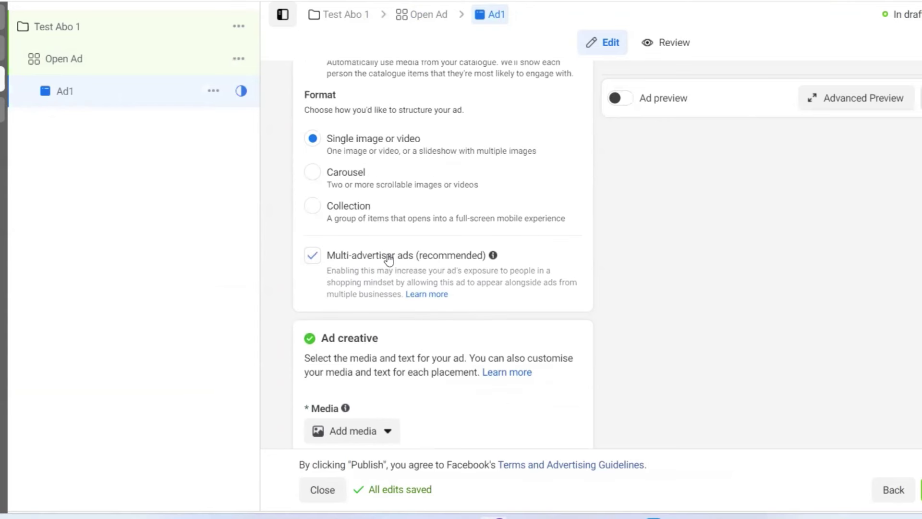
scroll(389, 260, "down", 4)
Step: Add a second primary text option to the ad creative and remove it
left_click(344, 275)
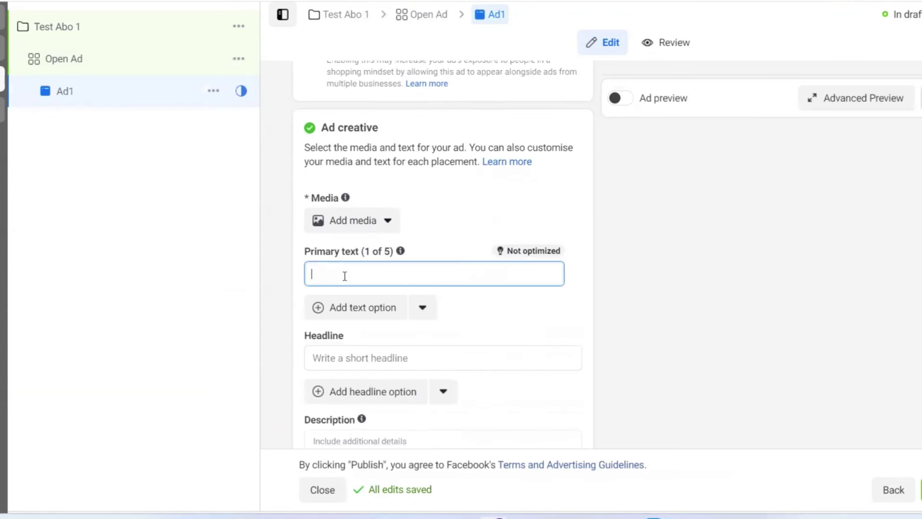
left_click(353, 313)
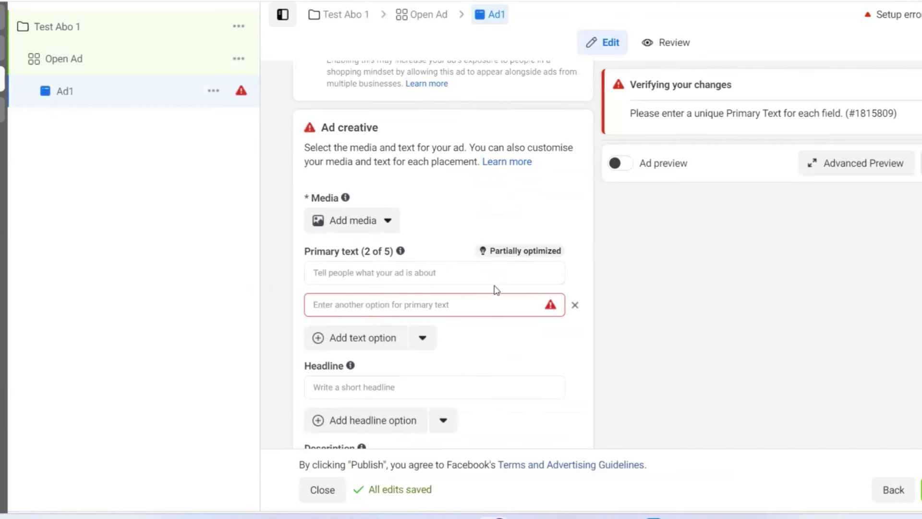
left_click(575, 306)
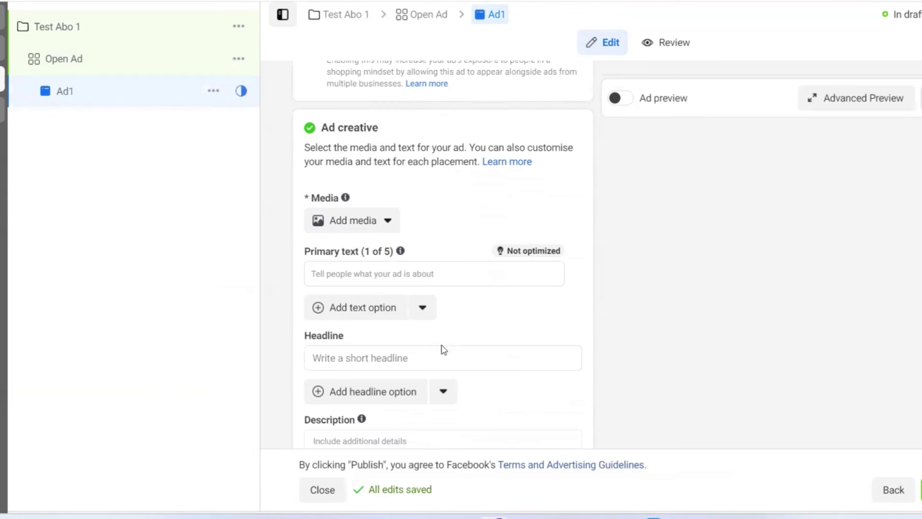
Step: Open the ad's headline for editing
left_click(319, 357)
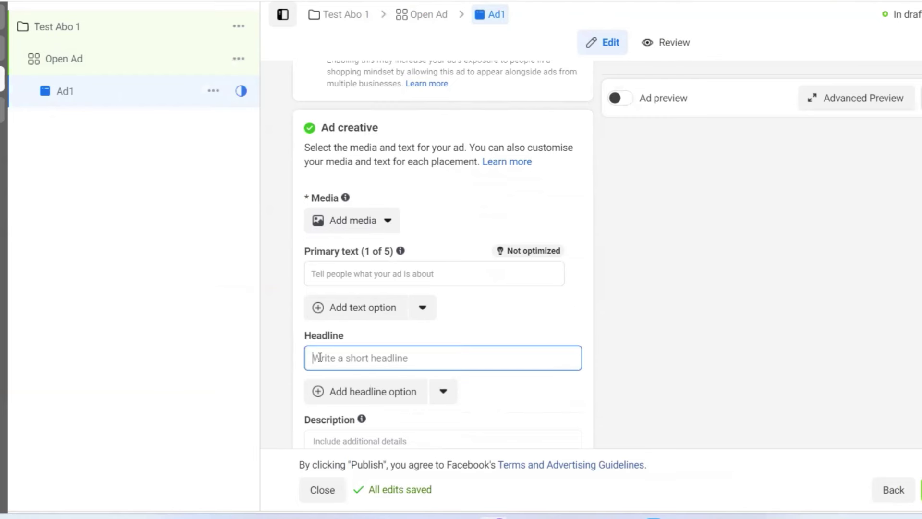